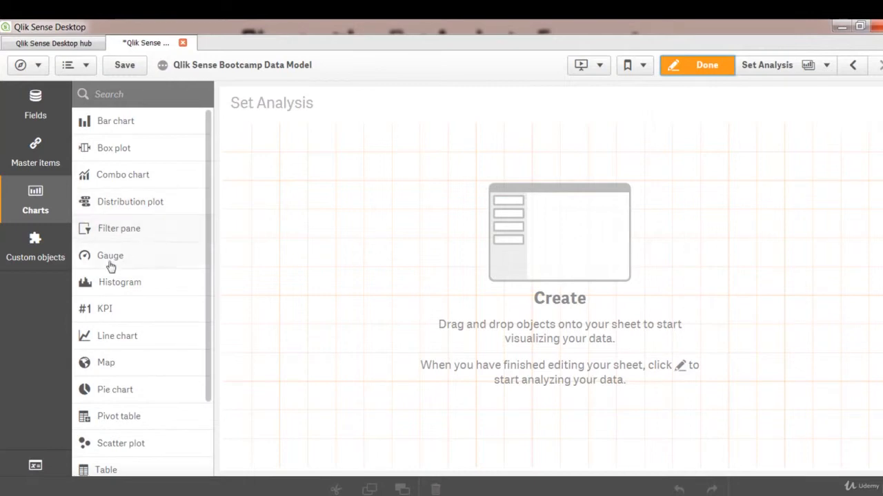
Add a line chart to the empty Set Analysis sheet with MonthYear as its dimension
drag(158, 345, 556, 242)
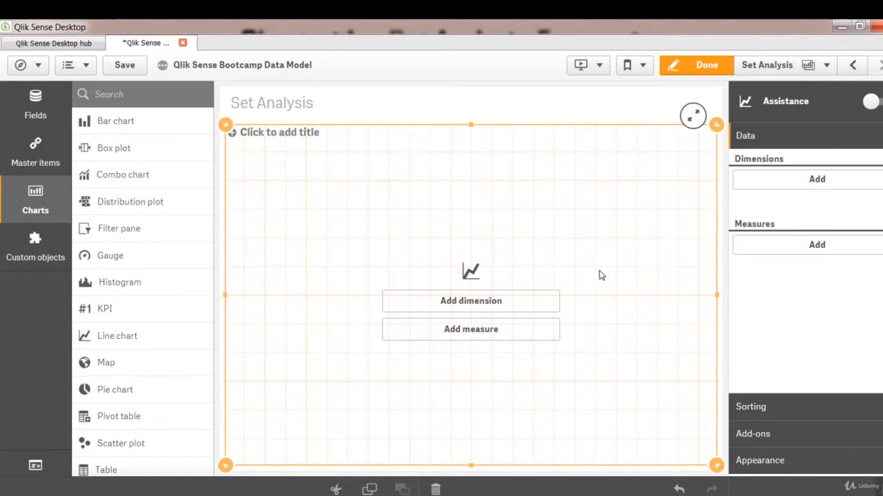
click(553, 303)
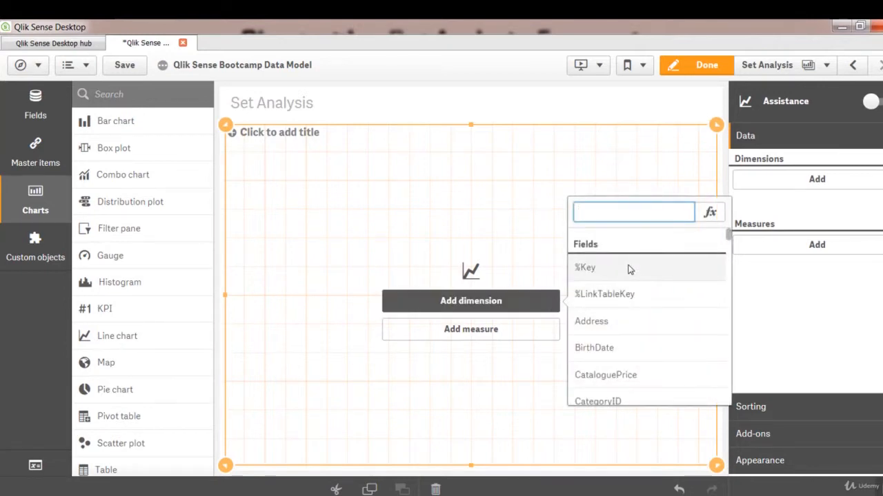
text(Month)
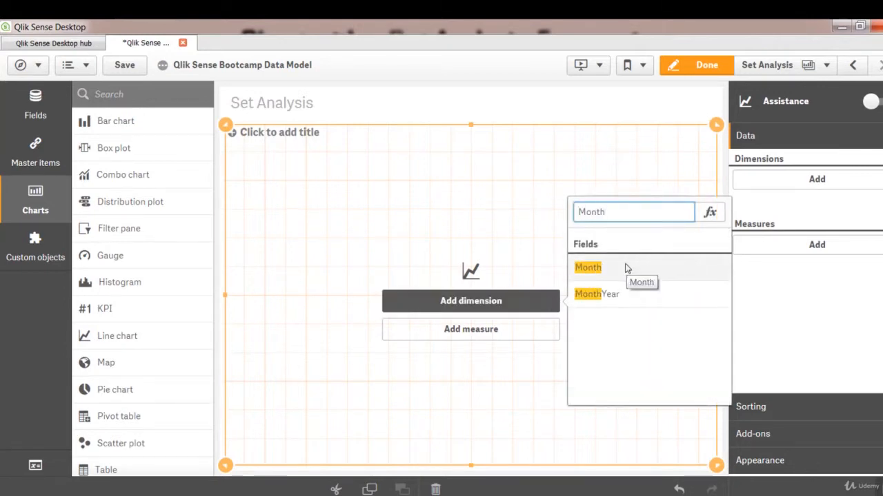
click(600, 293)
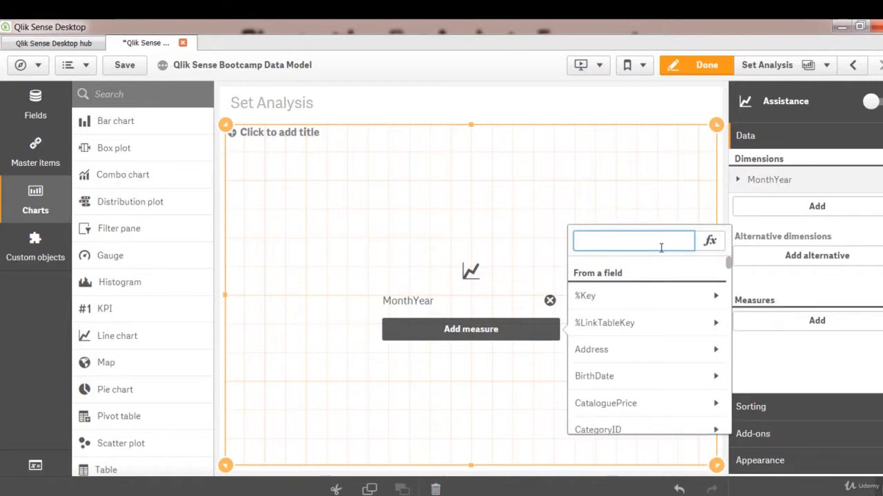
Add Sum(LineSalesAmount) as the line chart's measure
text(line)
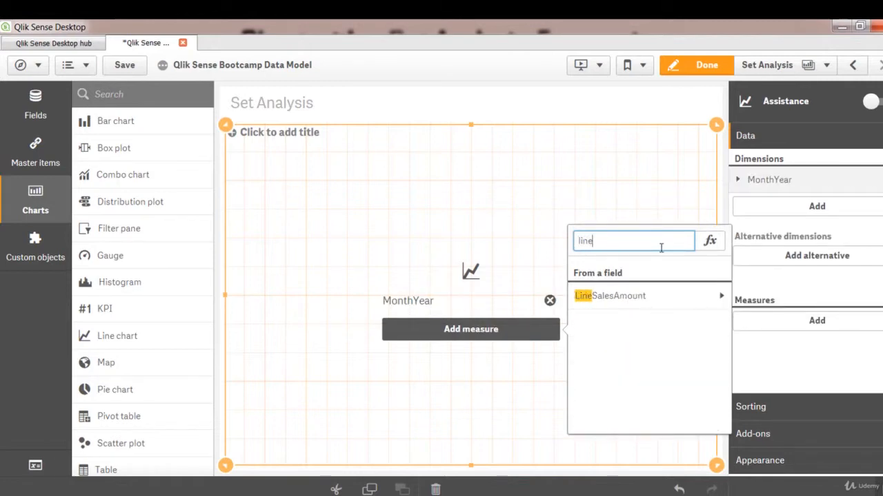
click(652, 307)
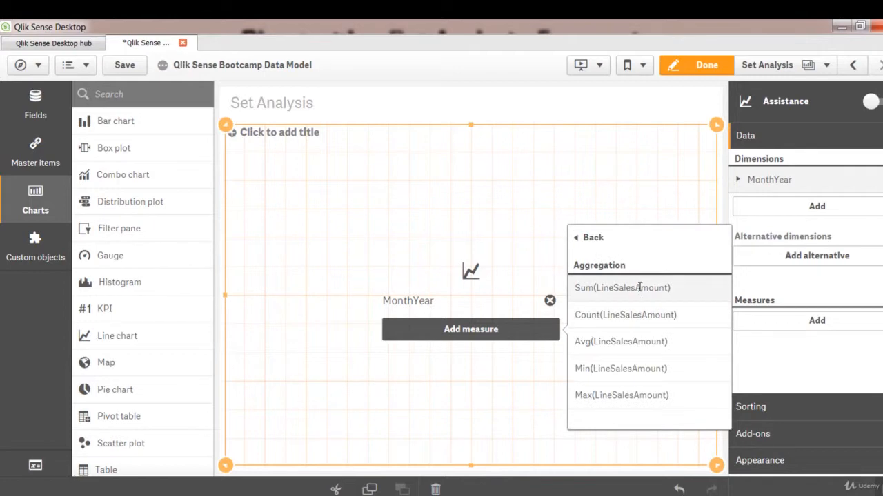
click(639, 285)
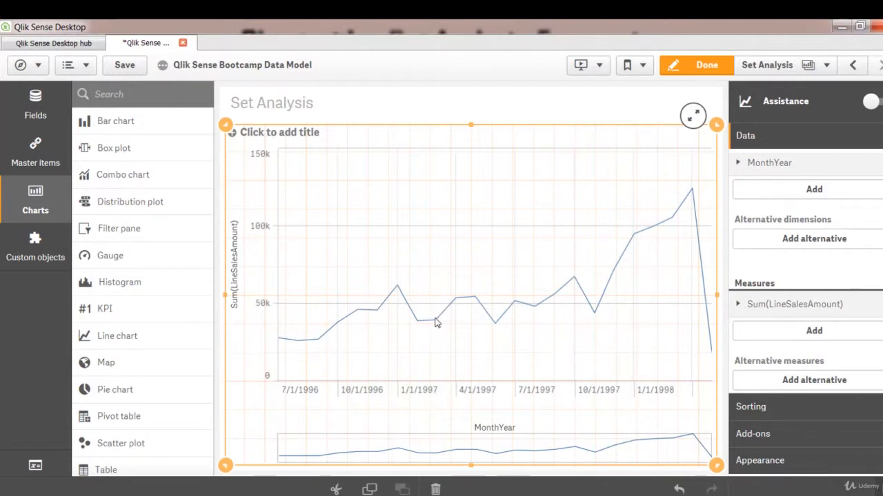
Open the measure's expression for editing and insert an empty set expression {$<>} before LineSalesAmount
click(805, 307)
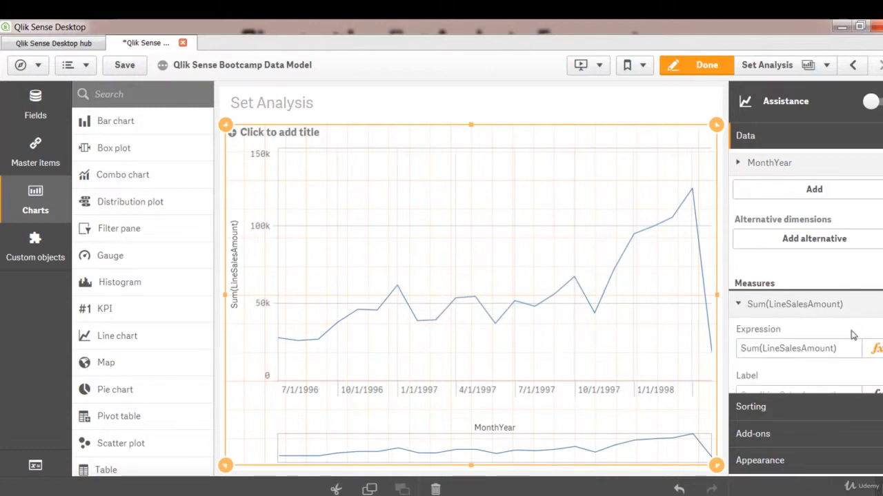
click(874, 349)
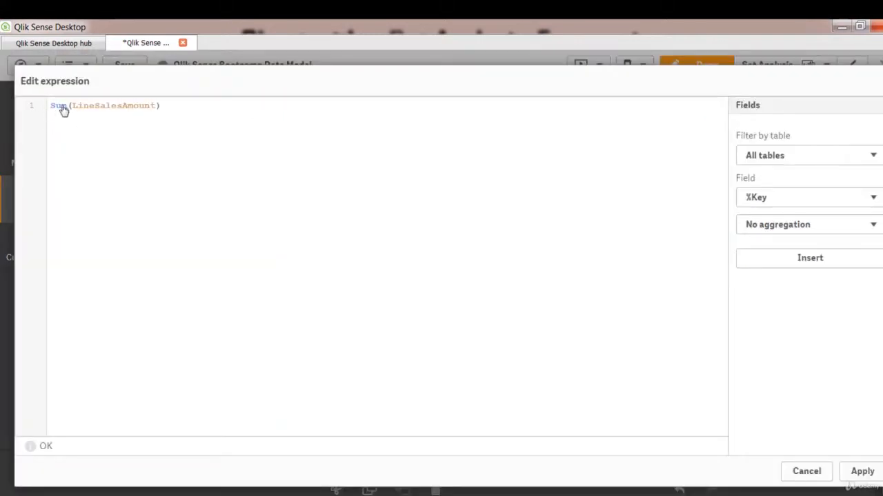
click(72, 106)
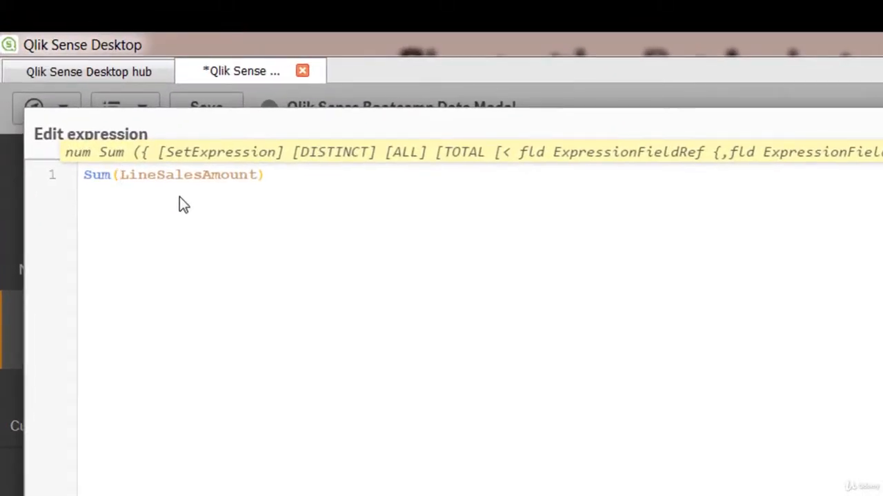
text({})
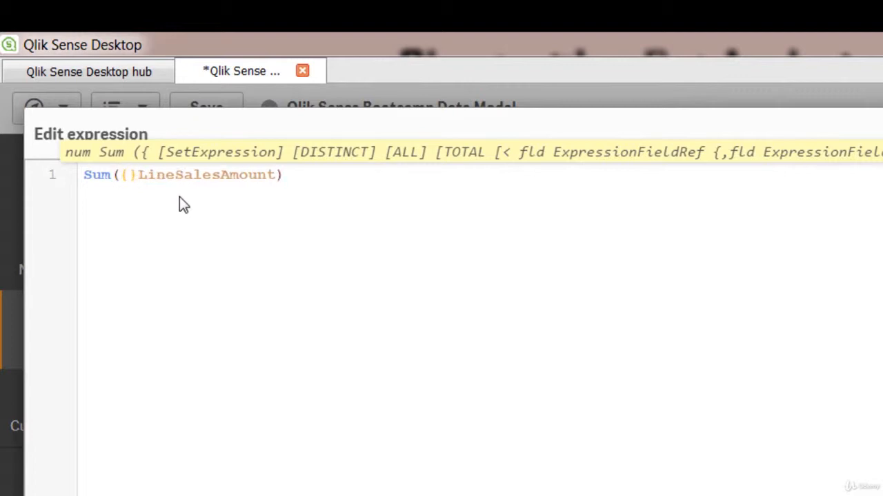
click(129, 177)
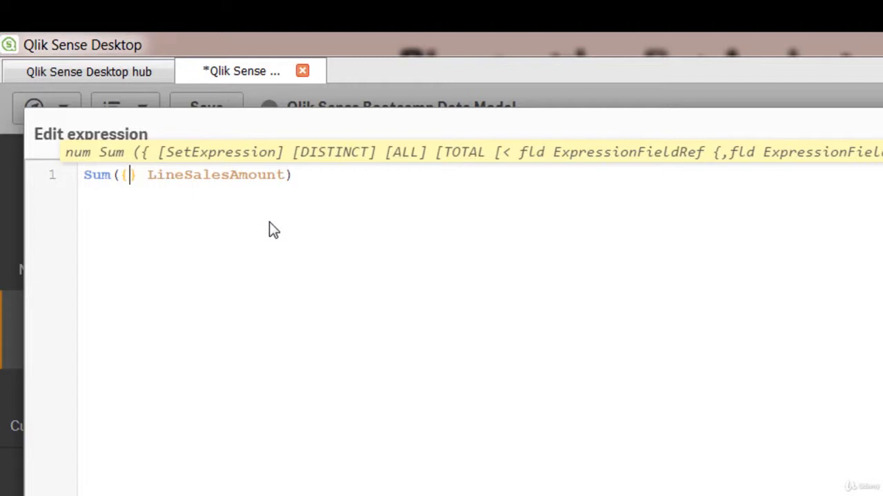
text(<>)
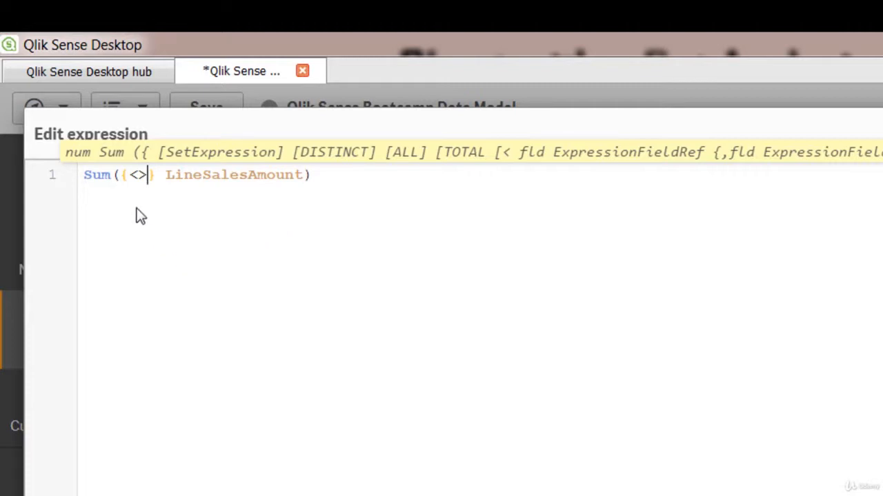
click(128, 175)
text($)
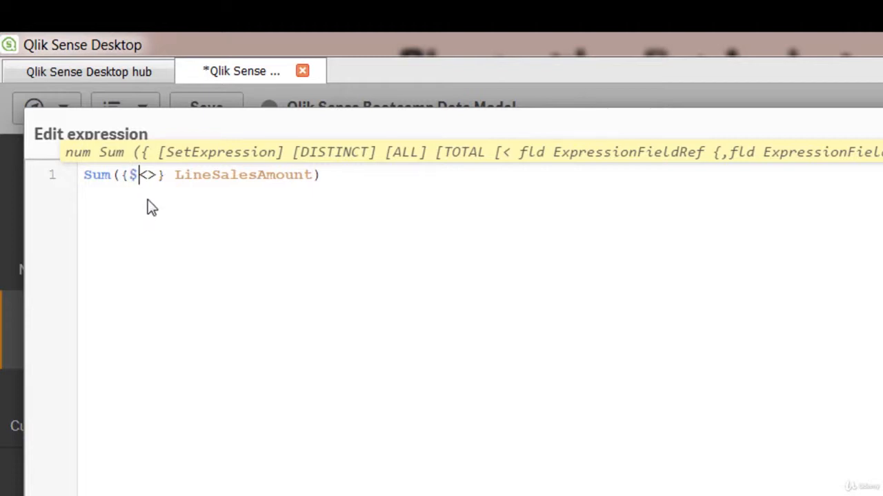
Fill the angle brackets of the set expression with the modifier CustomerCountry = {'Brazil'}
click(149, 177)
text(cus)
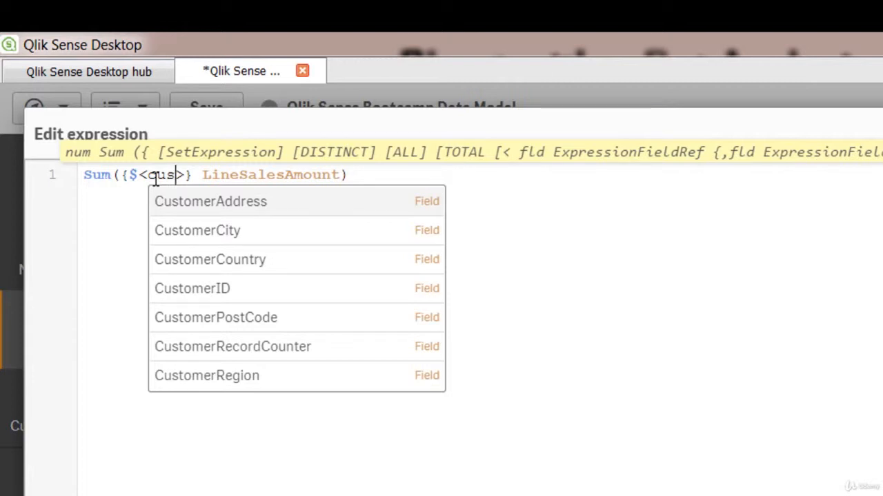
click(213, 269)
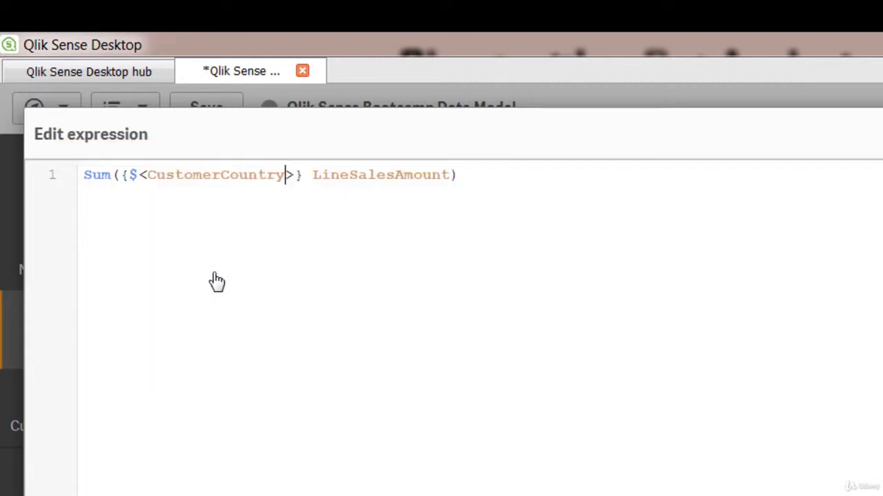
text(= )
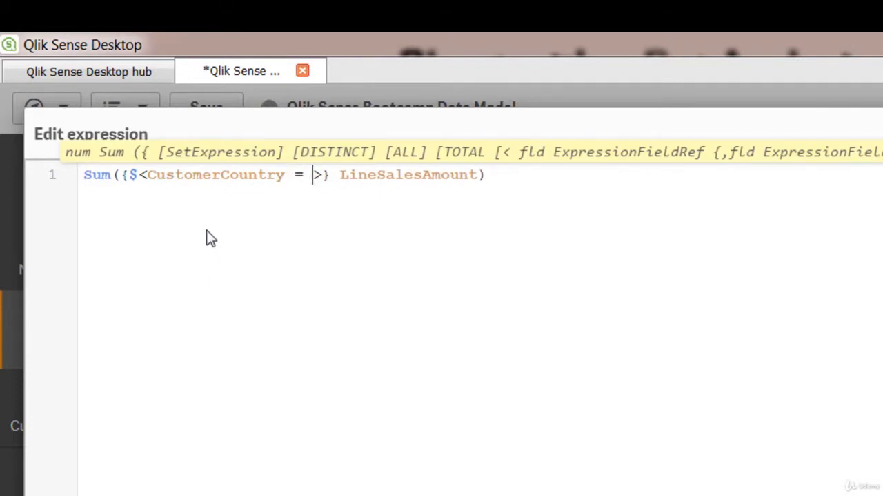
text({})
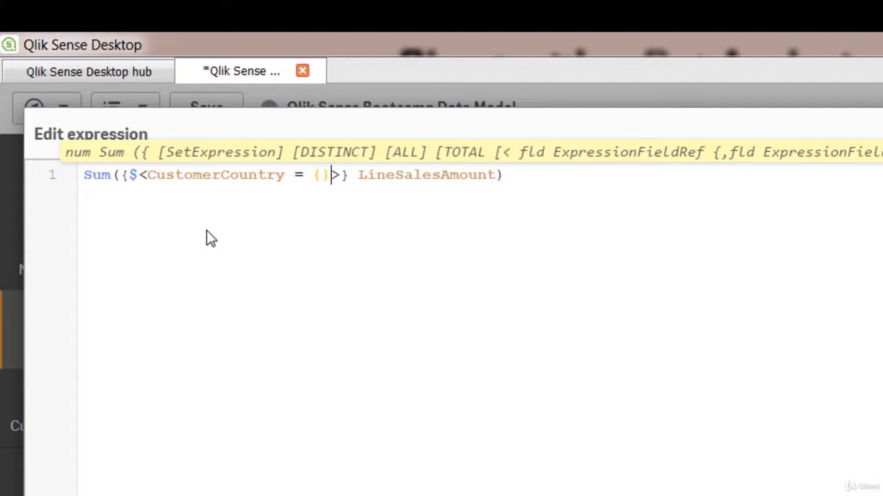
key(Left)
text('')
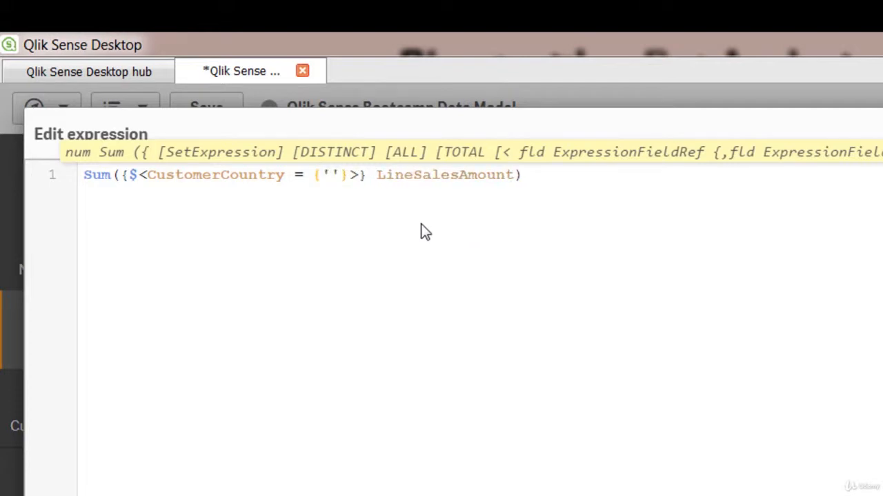
click(331, 174)
text(Brazi)
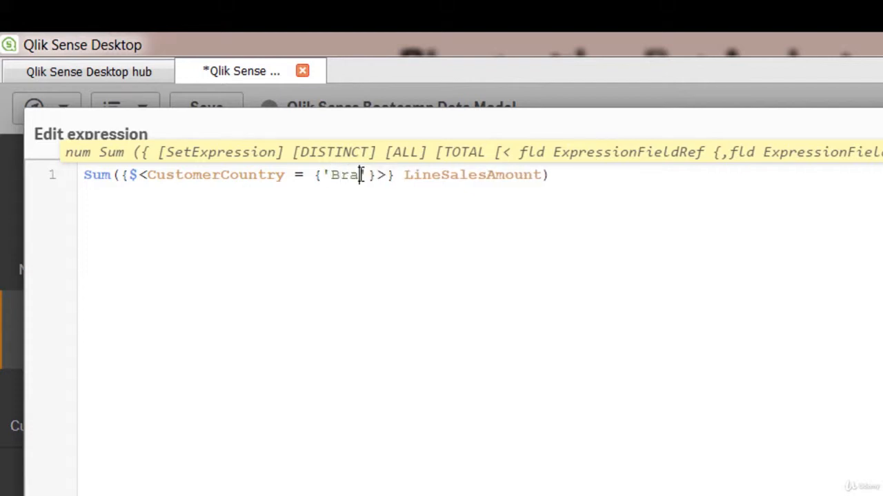
text(l)
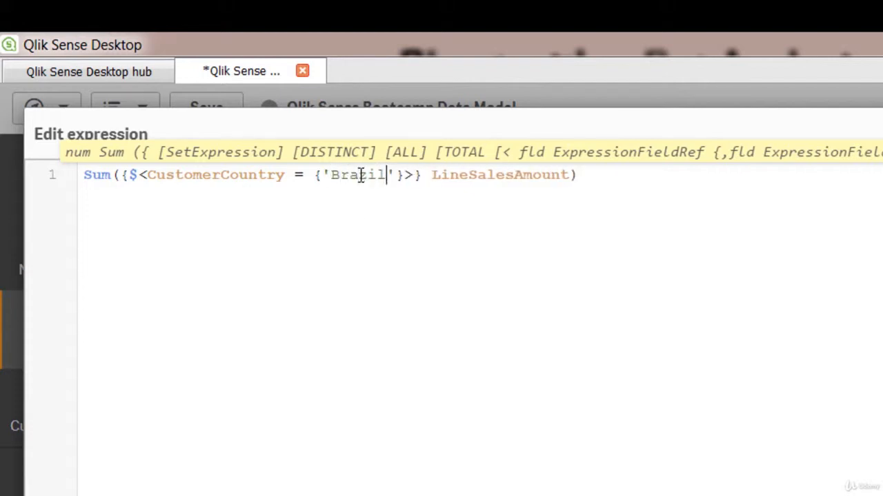
Examine the curly braces, dollar identifier, angle brackets and field name in the finished set expression
click(520, 321)
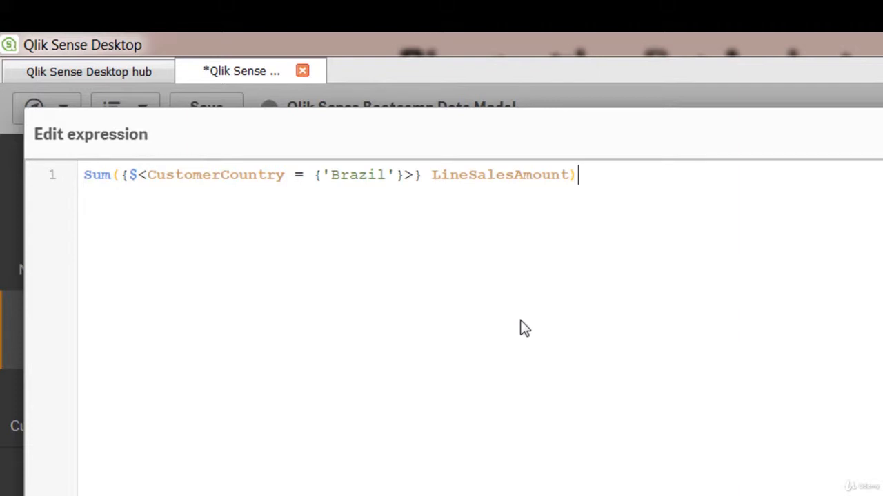
click(129, 177)
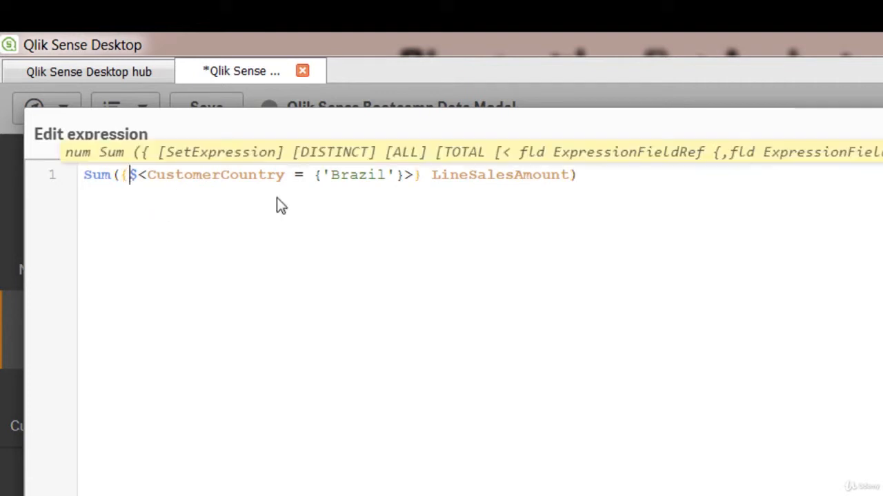
click(421, 176)
click(147, 178)
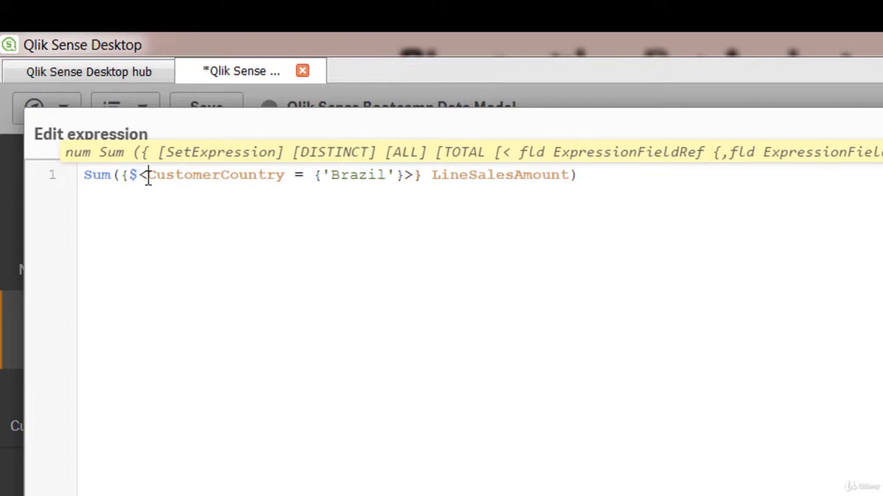
click(400, 177)
click(131, 177)
click(205, 175)
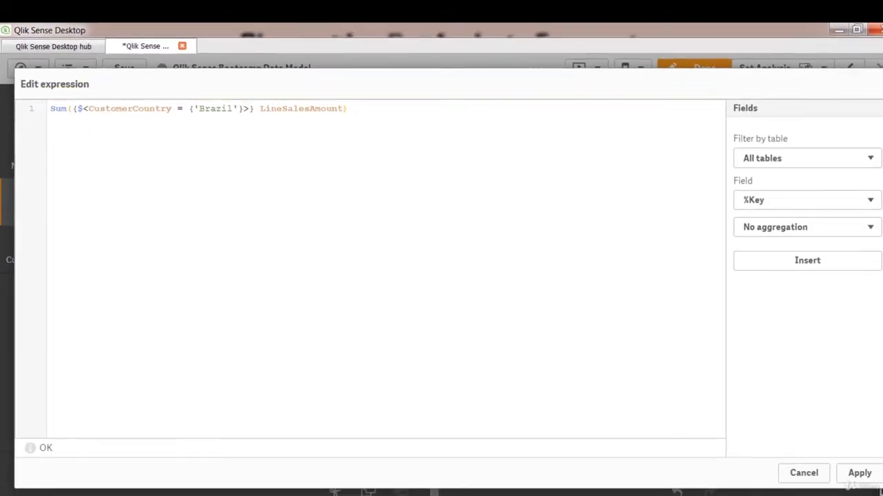
Apply the edited measure expression and title the line chart "Sales Brazil"
click(858, 474)
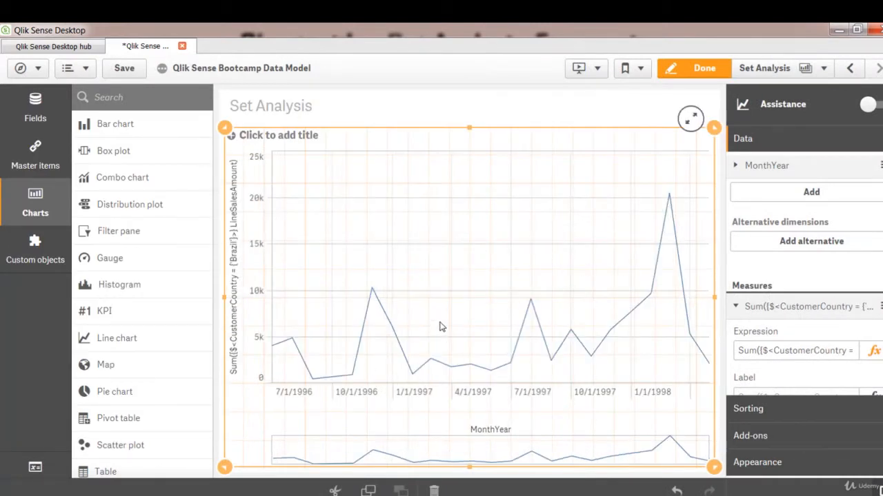
click(249, 141)
text(Sales Brazil)
Shrink the Sales Brazil chart to a band across the middle of the sheet and paste a copy of it underneath
drag(714, 129, 693, 185)
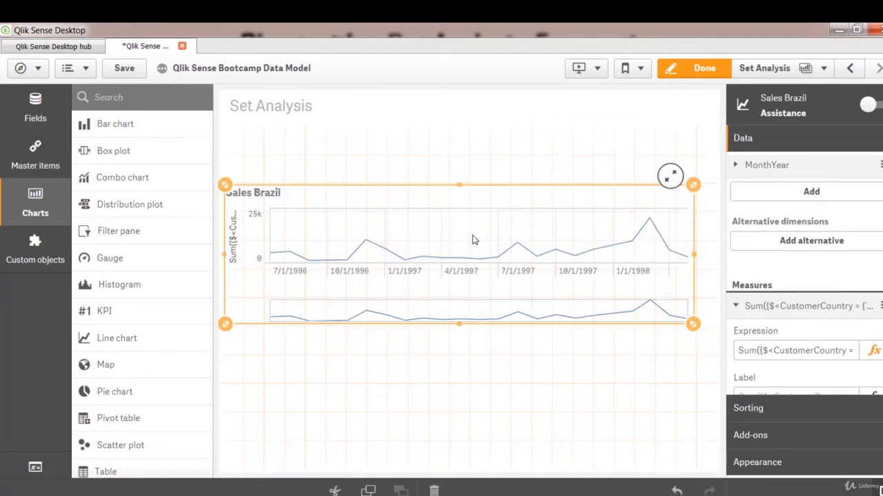
right_click(473, 239)
click(529, 196)
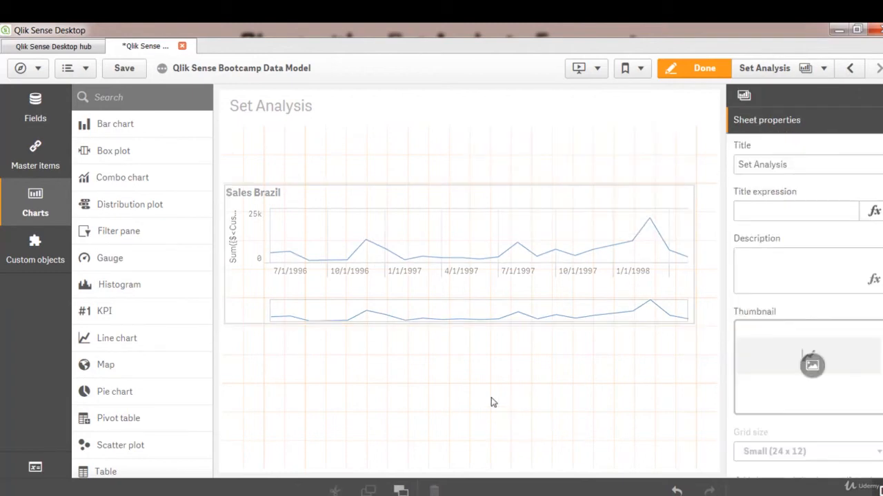
right_click(471, 399)
click(529, 381)
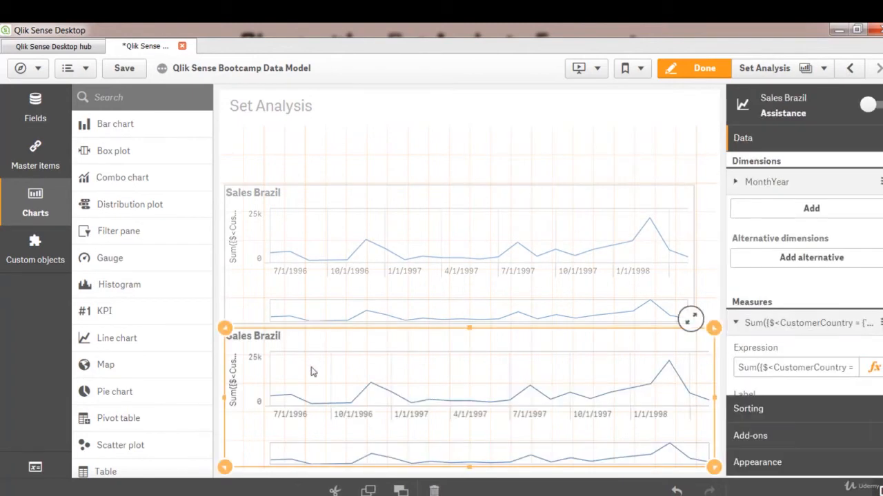
Retitle the copied chart as "Sales UK"
click(283, 337)
key(BackSpace)
key(BackSpace)
key(BackSpace)
key(BackSpace)
key(BackSpace)
key(BackSpace)
text(UK)
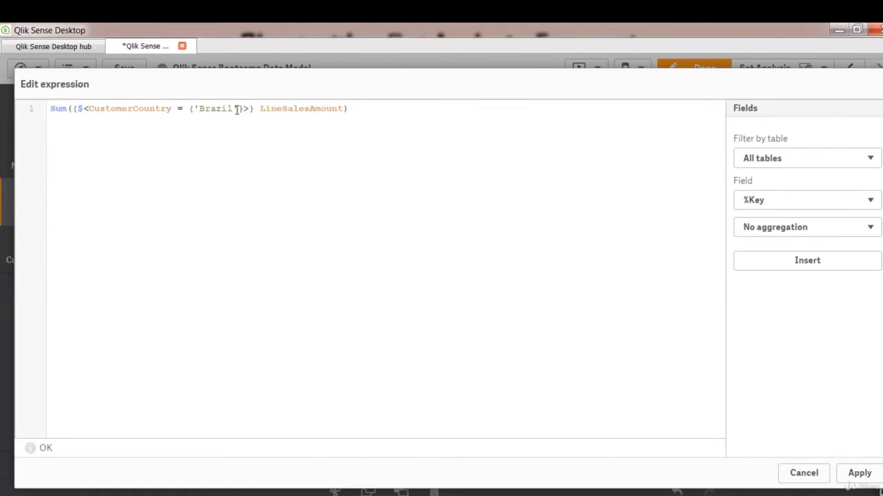
Set the CustomerCountry value in the copied chart's measure expression to 'UK' and apply it
click(233, 108)
key(BackSpace)
key(BackSpace)
key(BackSpace)
key(BackSpace)
key(BackSpace)
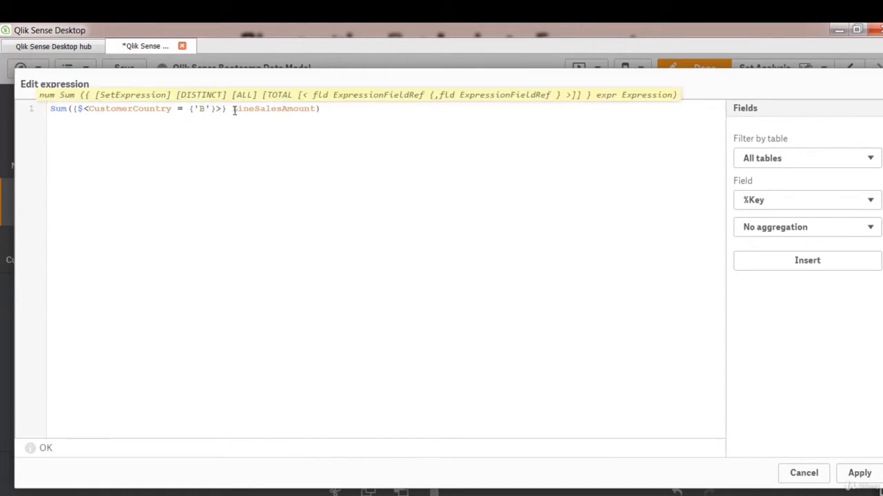
key(BackSpace)
text(UK)
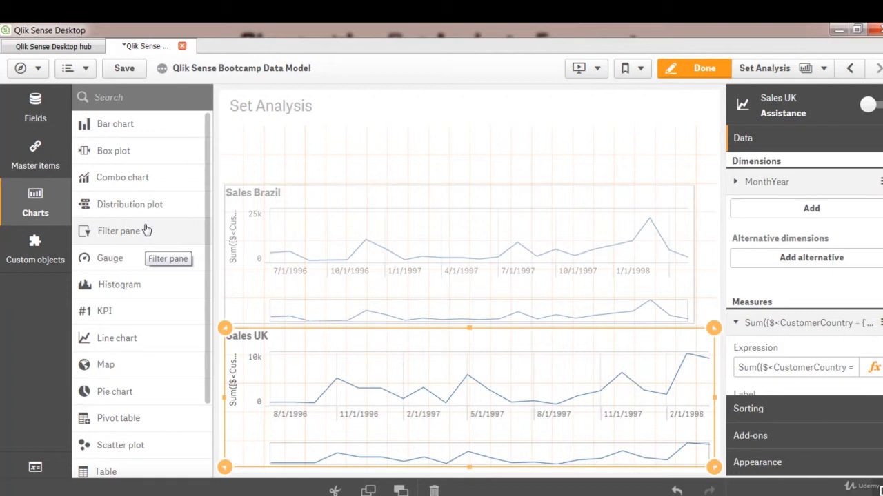
Add a filter pane in the empty band above the Sales Brazil chart with CustomerCountry as its dimension
drag(142, 229, 422, 153)
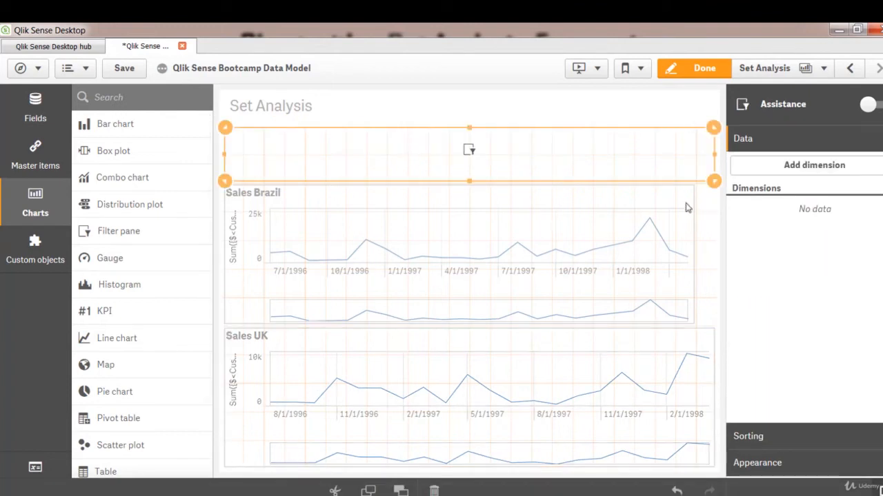
click(814, 165)
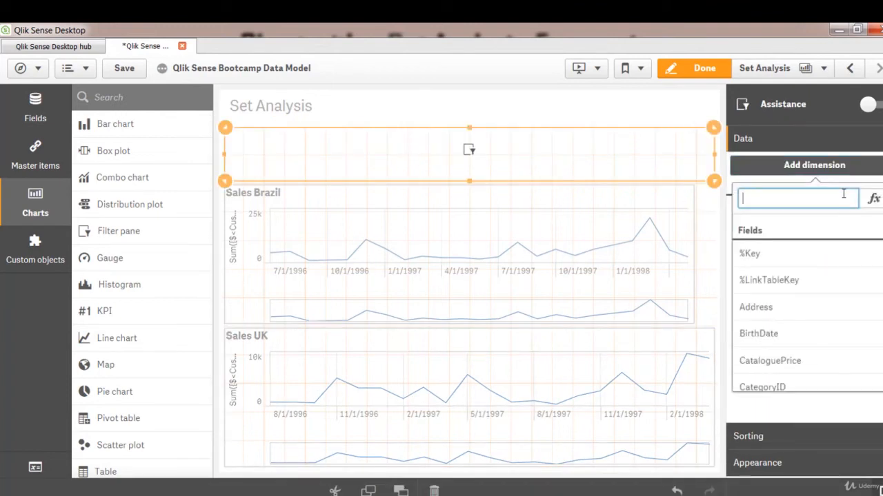
text(custo)
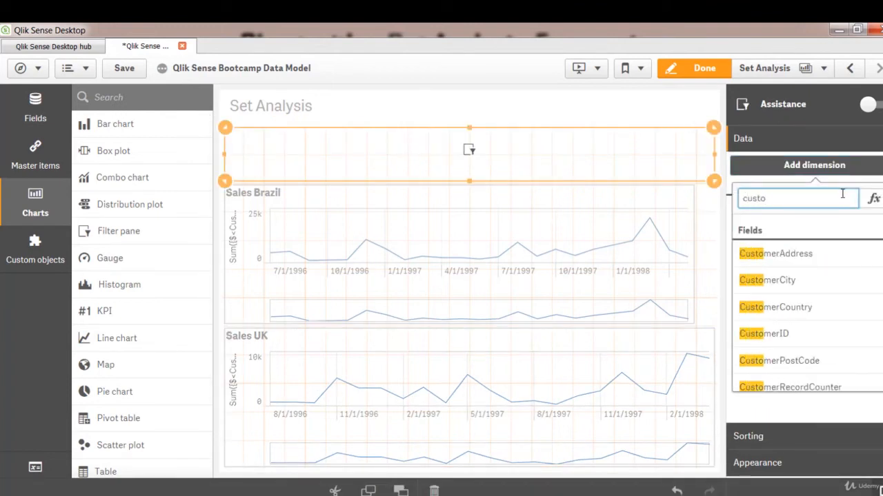
click(846, 307)
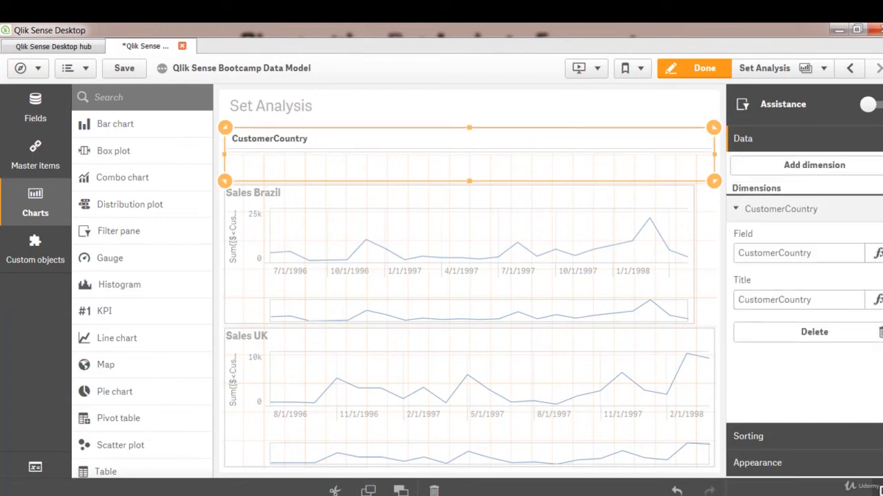
Add Year and ProductName as further dimensions of the filter pane and finish editing the sheet
click(854, 167)
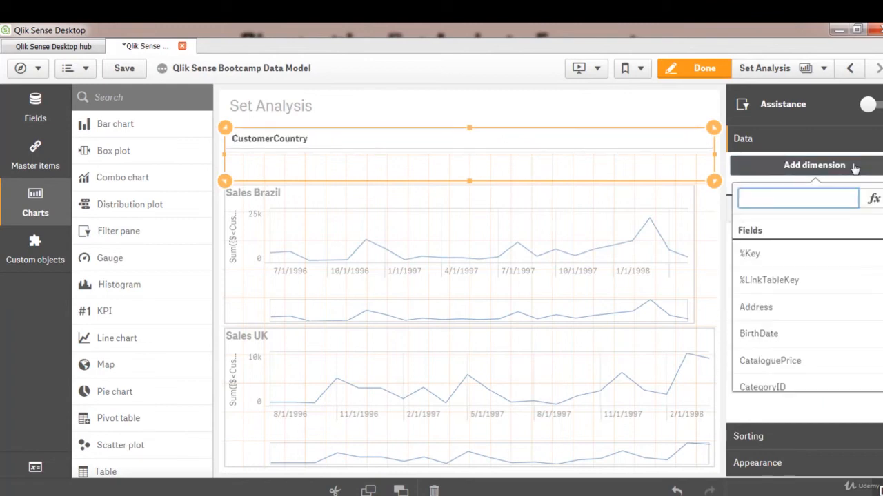
text(Yea)
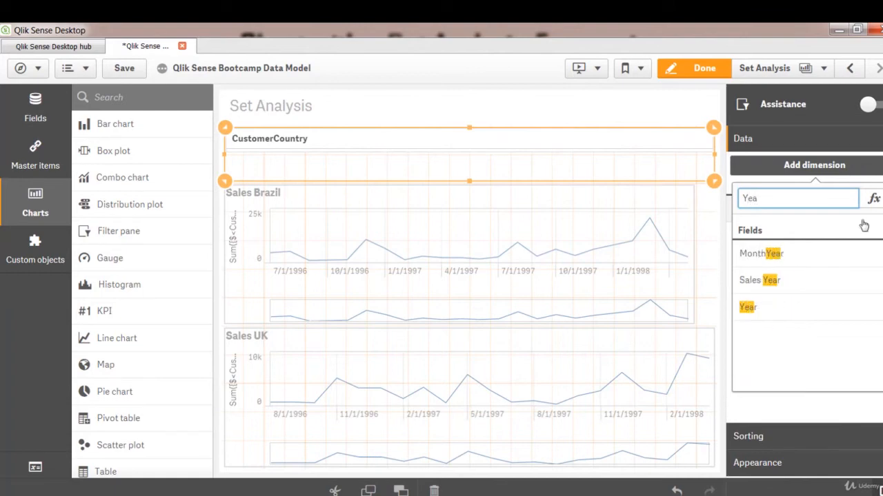
click(848, 308)
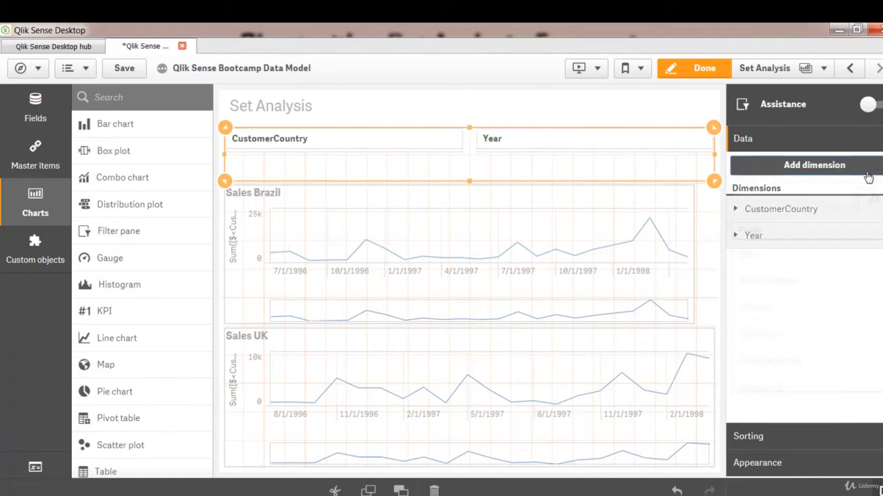
click(865, 167)
text(Pro)
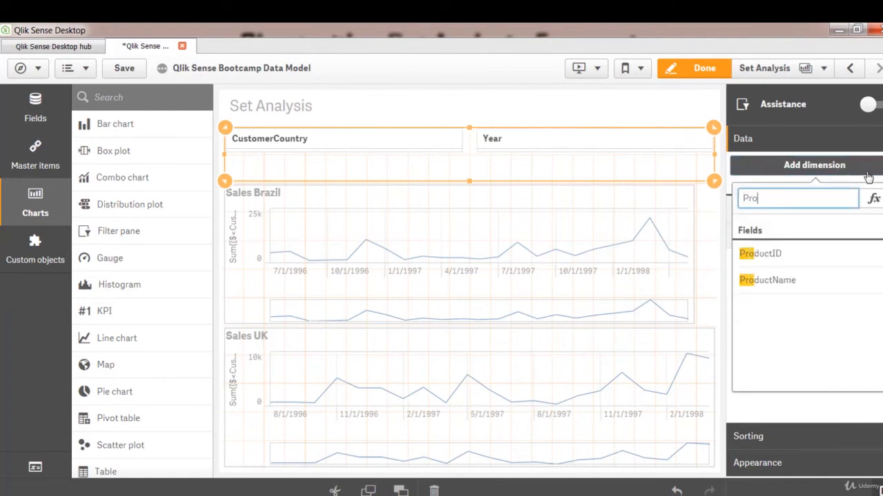
click(804, 280)
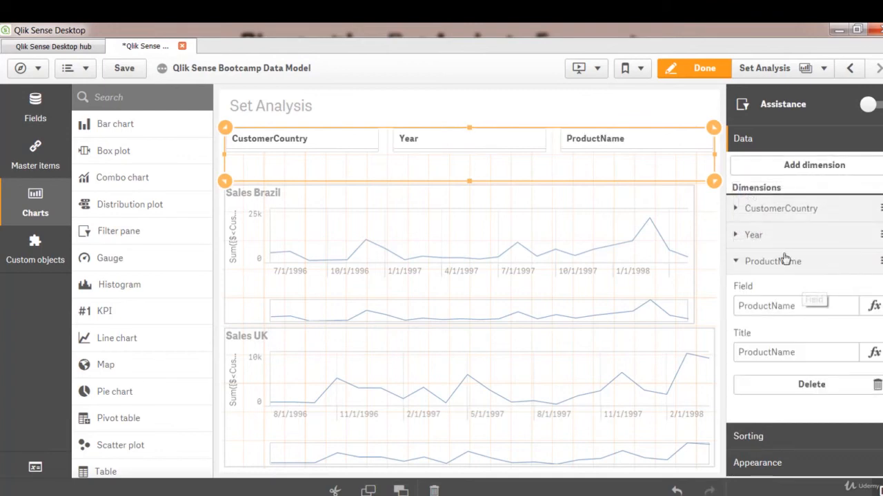
key(ctrl+e)
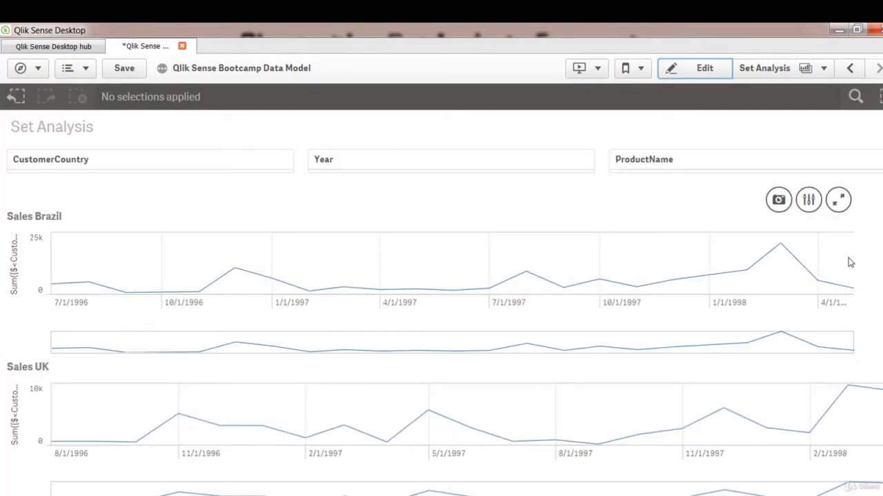
Filter the sheet to the year 1998 and the products Boston Crab Meat, Camembert Pierrot and Carnarvon Tigers
click(138, 160)
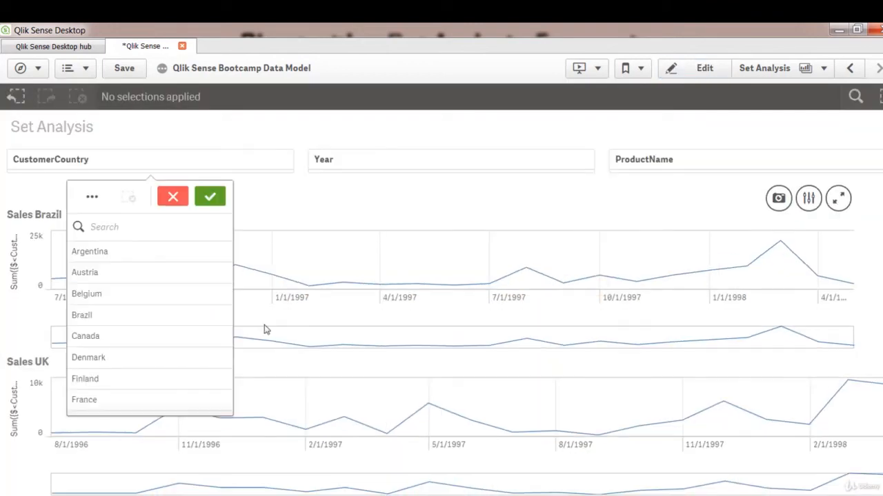
click(133, 299)
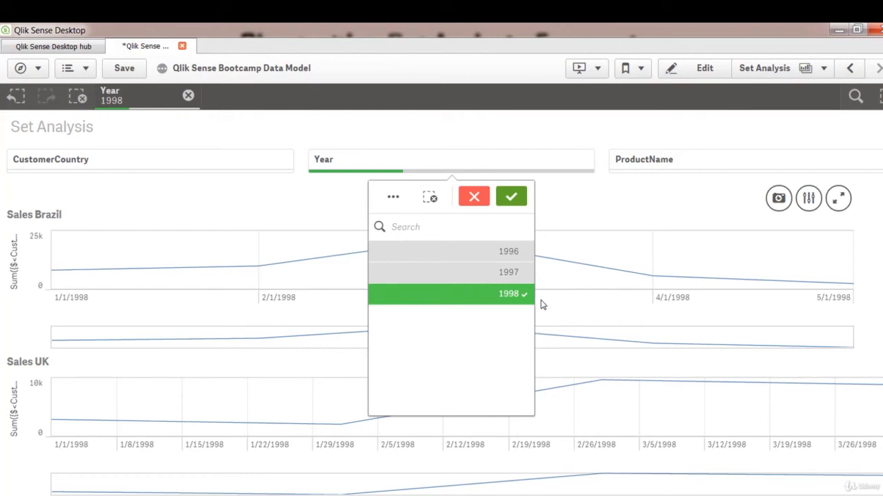
click(542, 304)
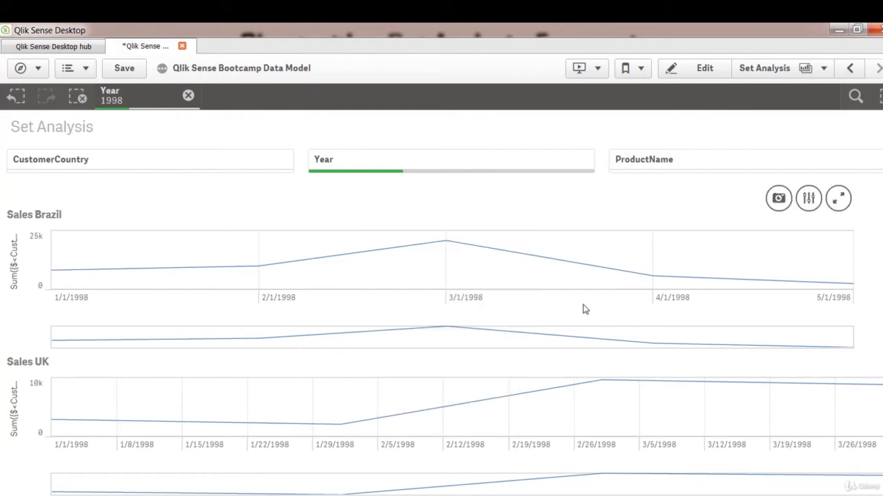
click(651, 161)
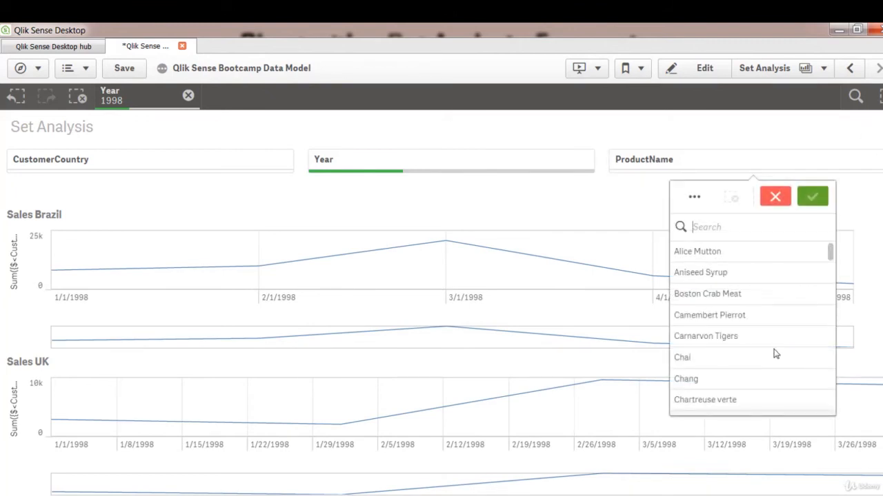
drag(741, 338, 729, 296)
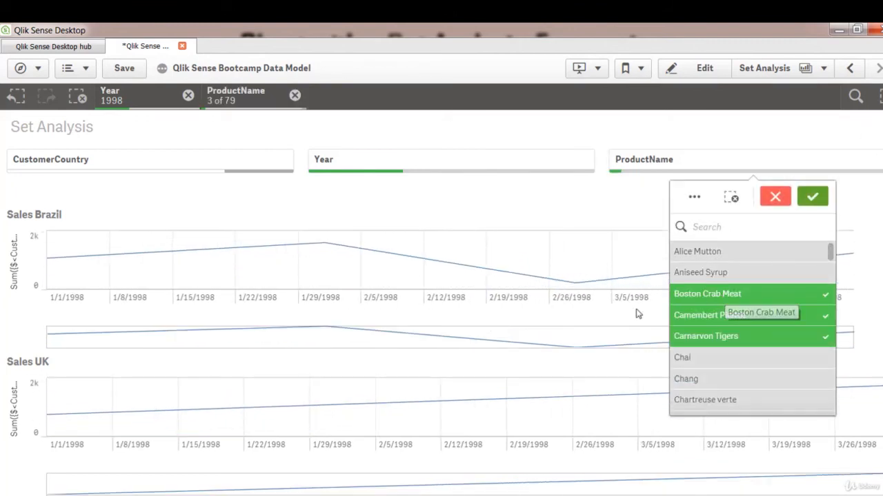